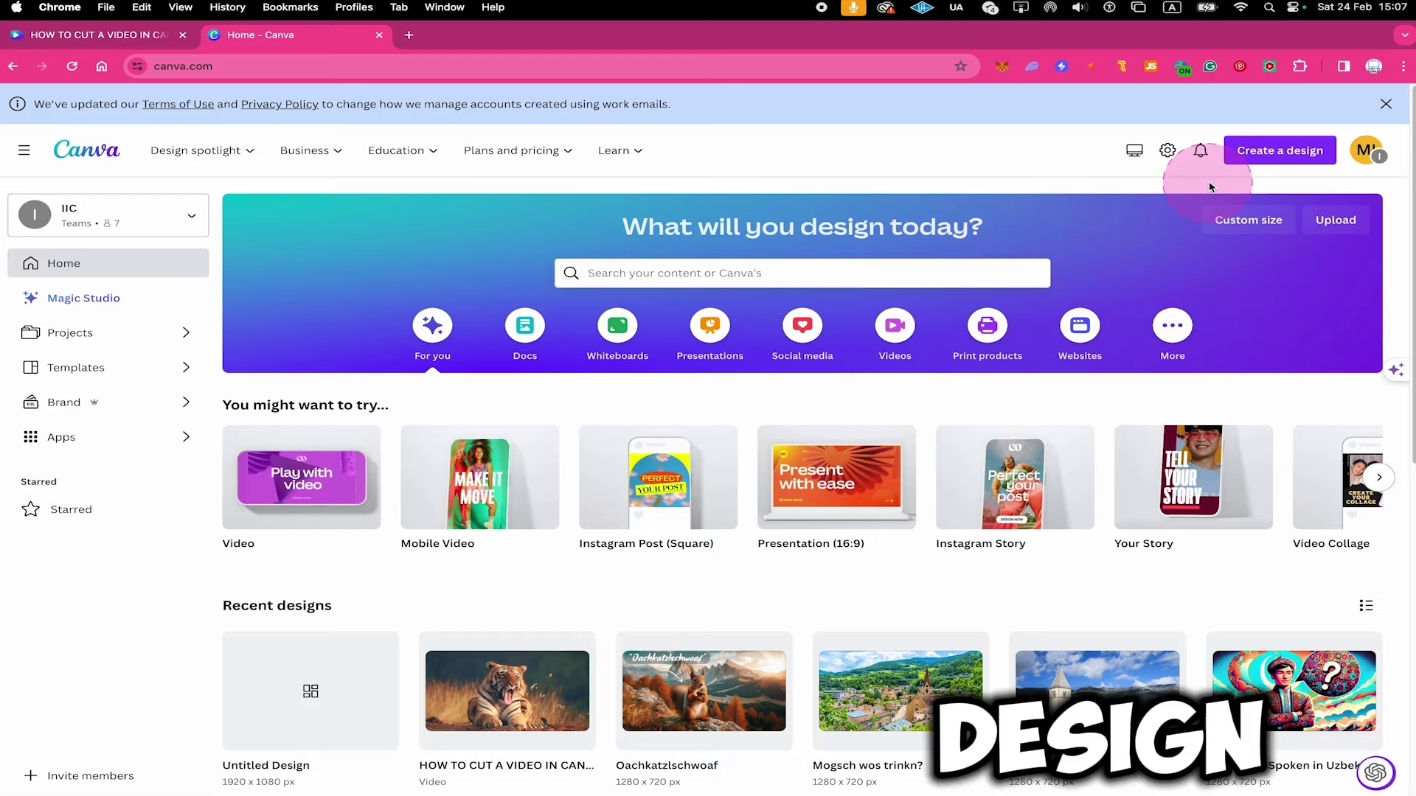
- Open the 'HOW TO CUT A VIDEO IN CANVA' design from Recent designs
{"action": "left_click", "coordinate": [1279, 150]}
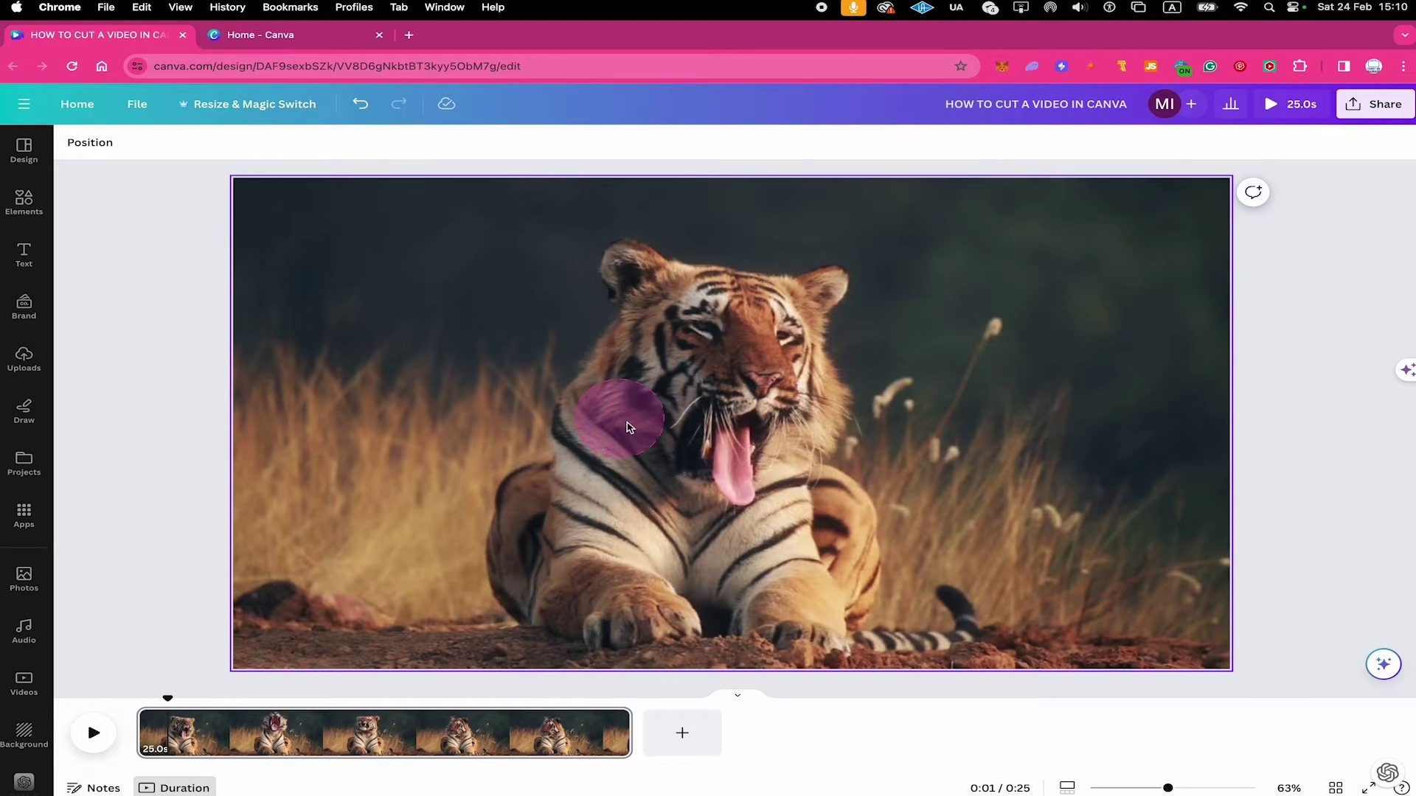
- Split the 25-second tiger clip at 0:07.5 into clips of 7.5s and 17.4s
{"action": "left_click", "coordinate": [779, 447]}
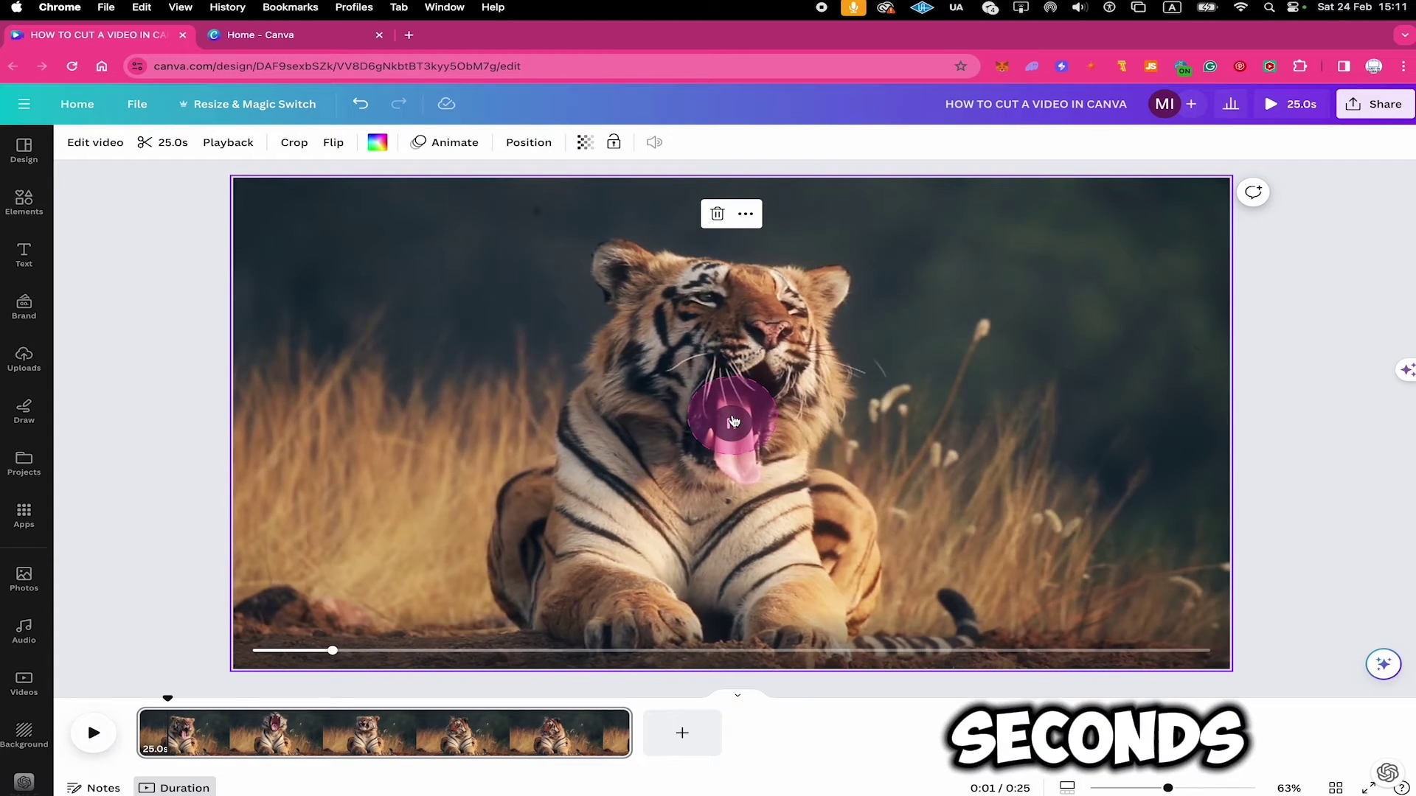
{"action": "left_click", "coordinate": [804, 411]}
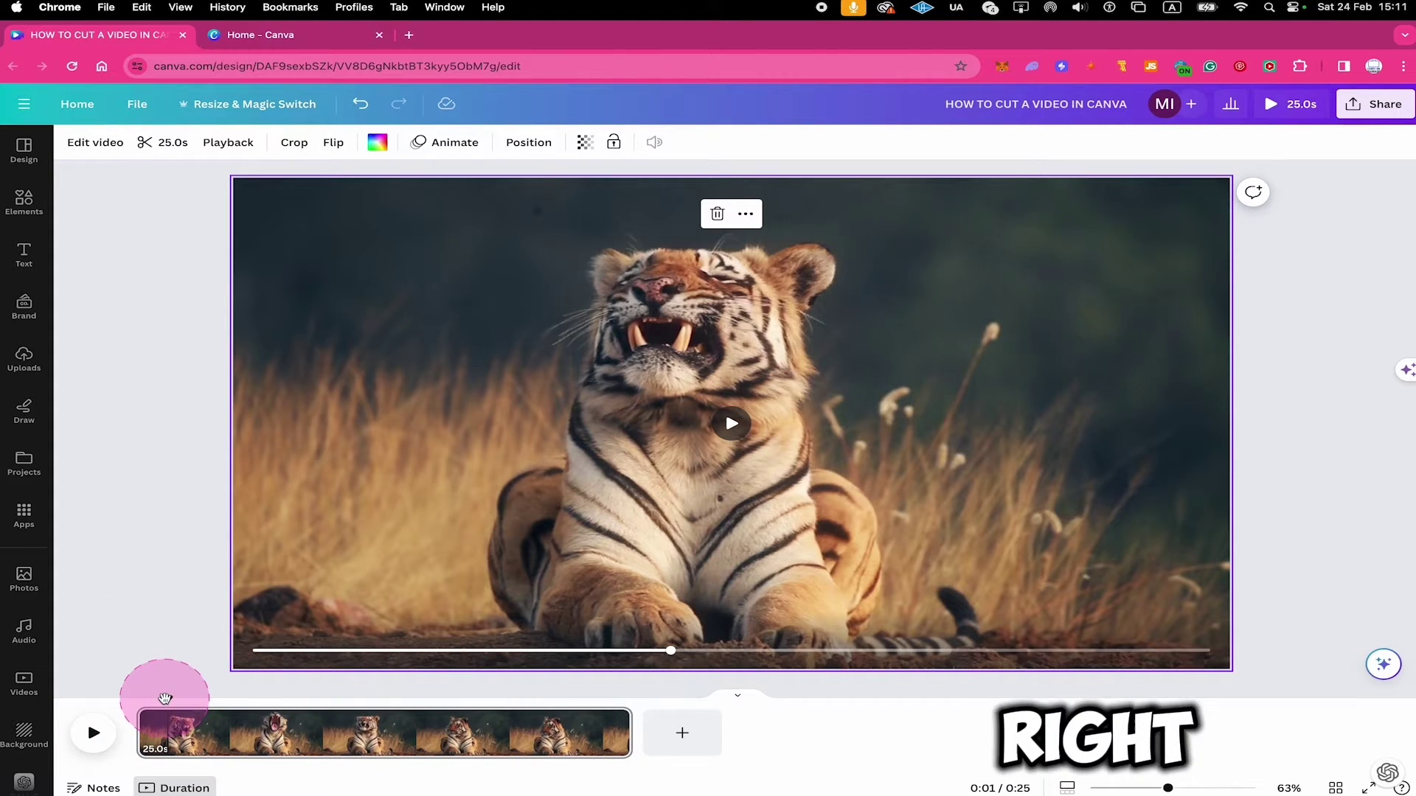
{"action": "left_click_drag", "start_coordinate": [164, 698], "coordinate": [288, 694]}
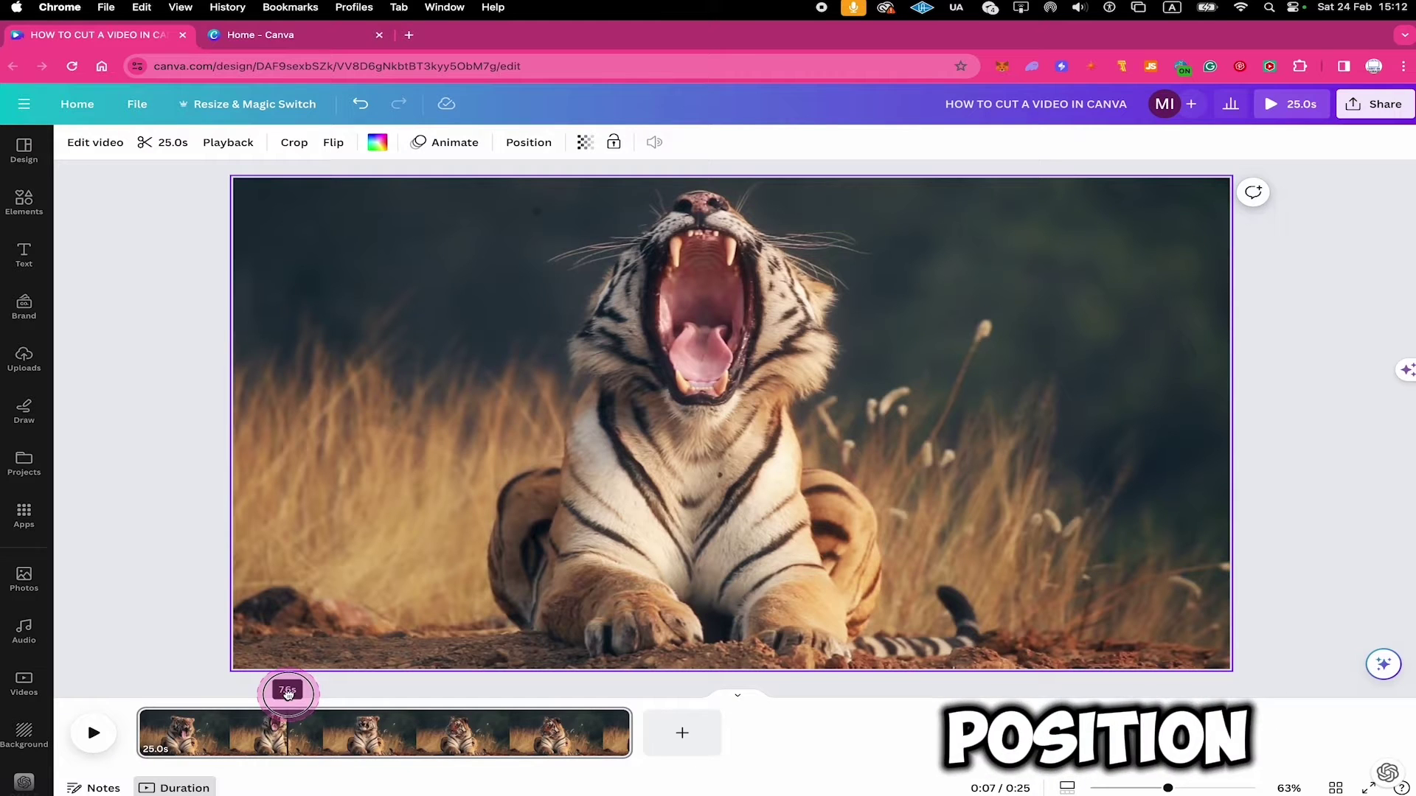
{"action": "left_click", "coordinate": [288, 737]}
{"action": "right_click", "coordinate": [288, 737]}
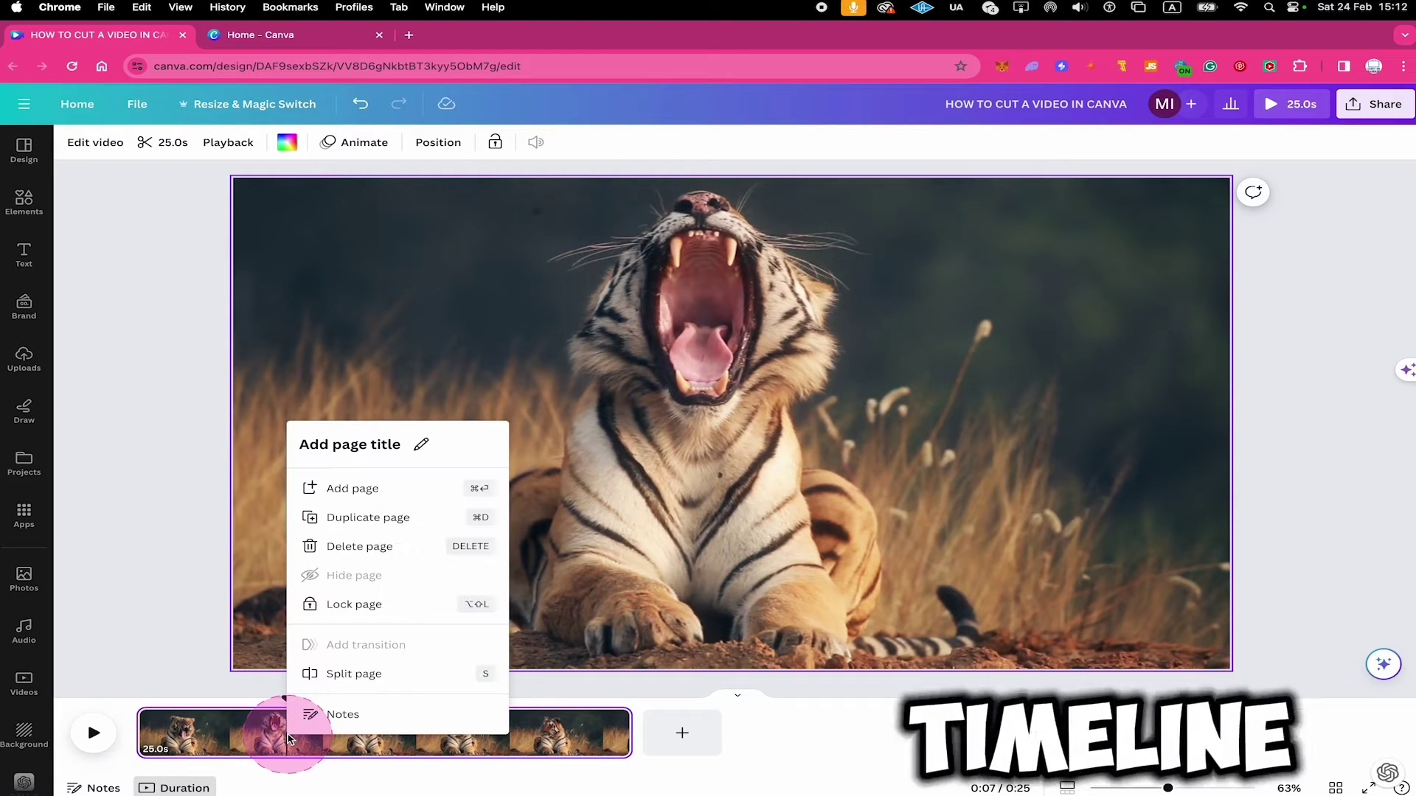
{"action": "left_click", "coordinate": [374, 677]}
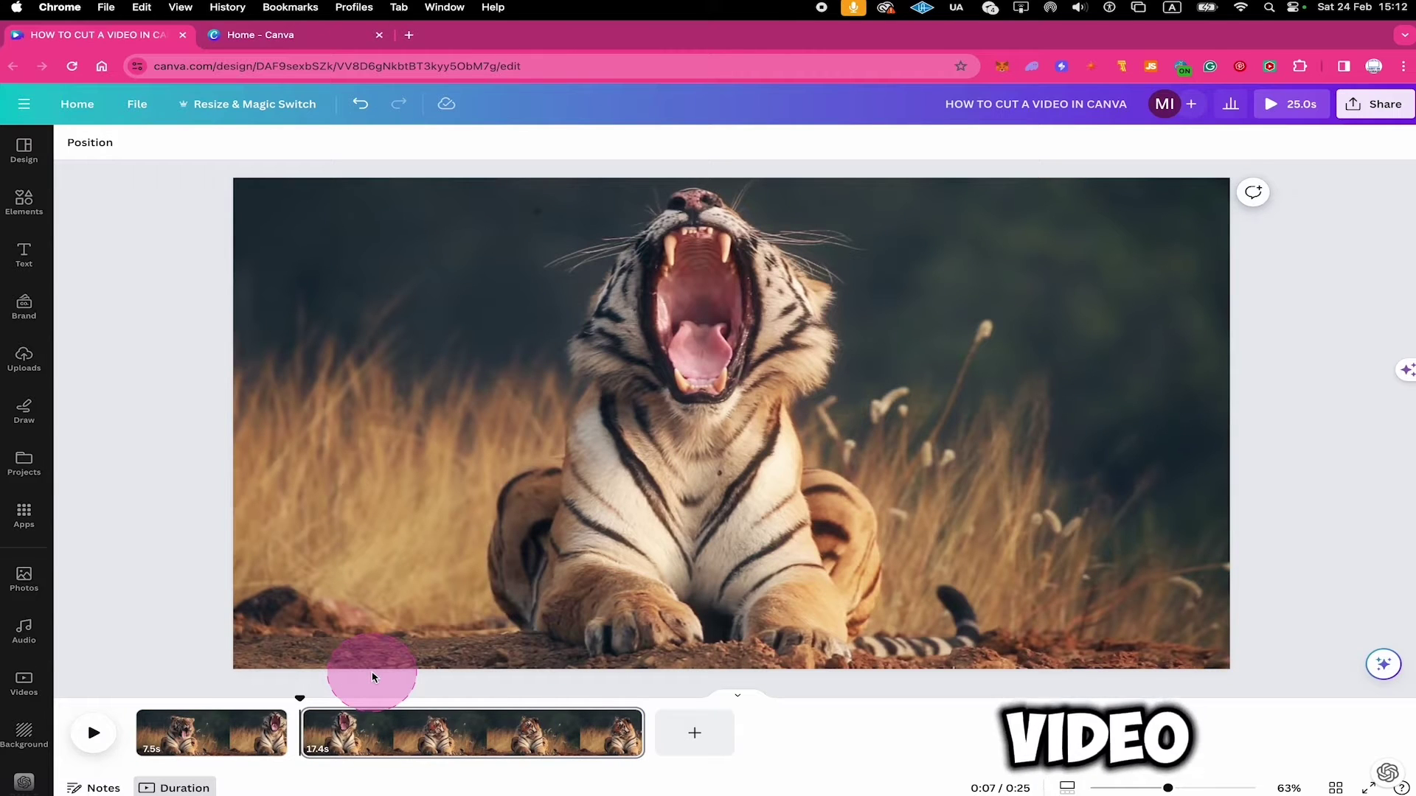
- Split the 17.4s second clip at about 0:15 into 7.6s and 9.7s clips
{"action": "left_click", "coordinate": [335, 674]}
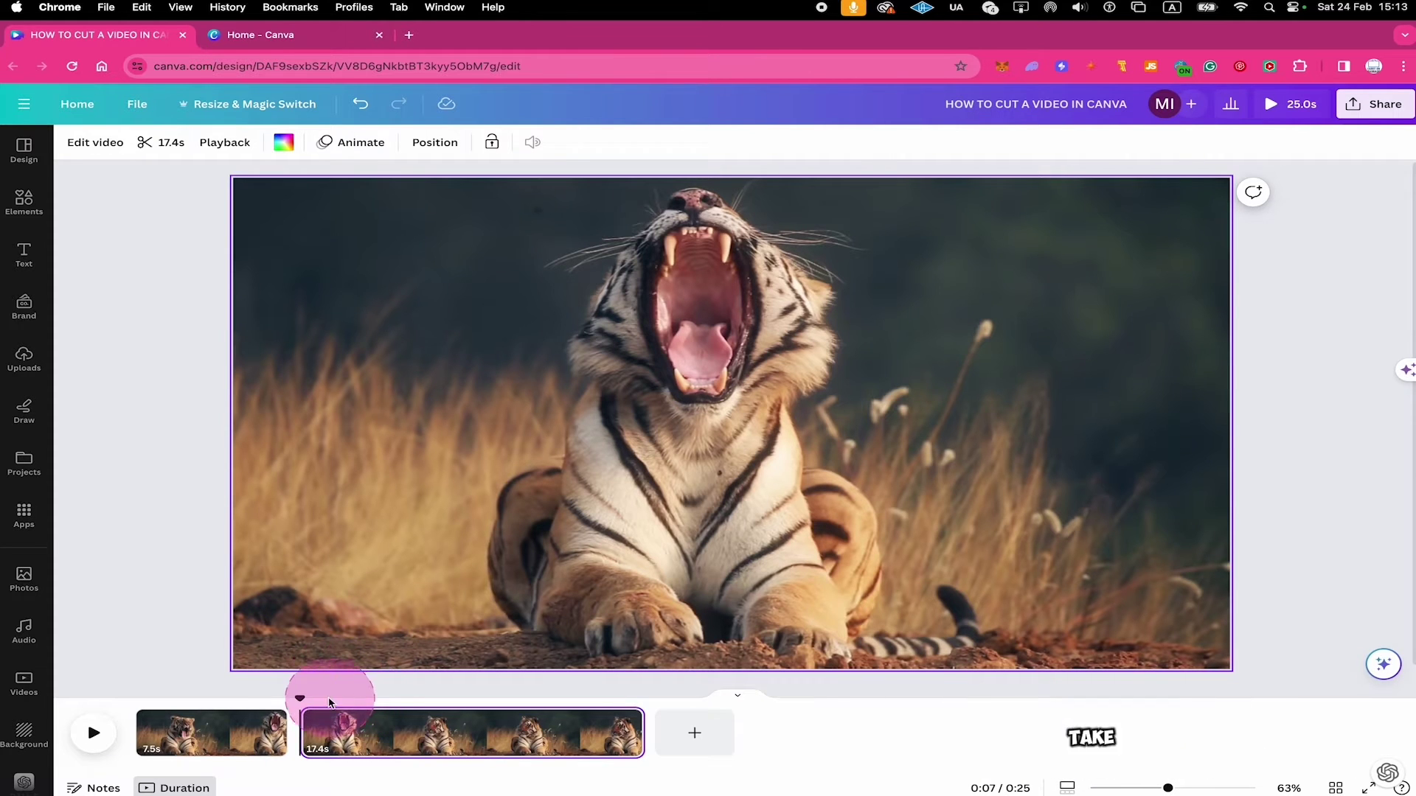
{"action": "left_click_drag", "start_coordinate": [300, 697], "coordinate": [453, 697]}
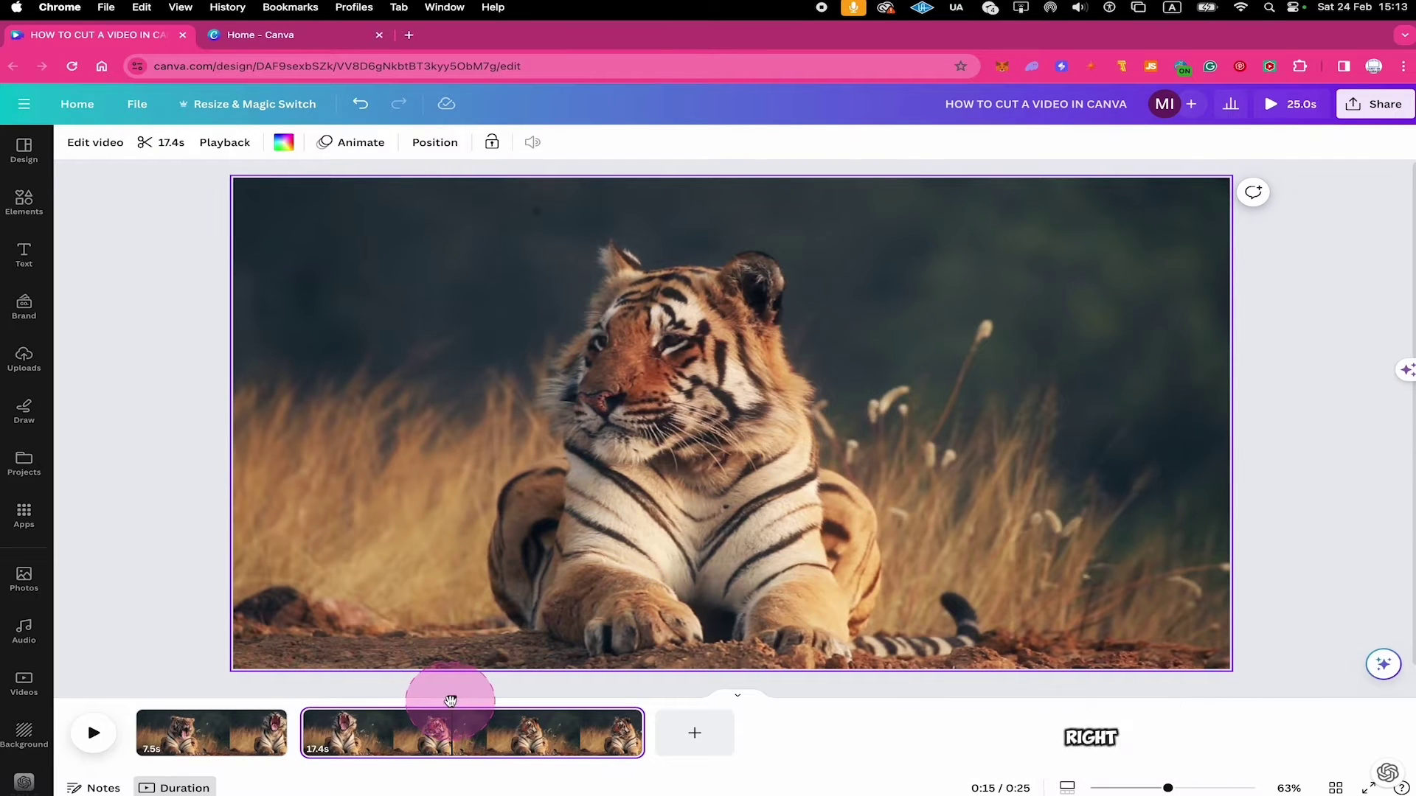
{"action": "right_click", "coordinate": [454, 736]}
{"action": "left_click", "coordinate": [508, 677]}
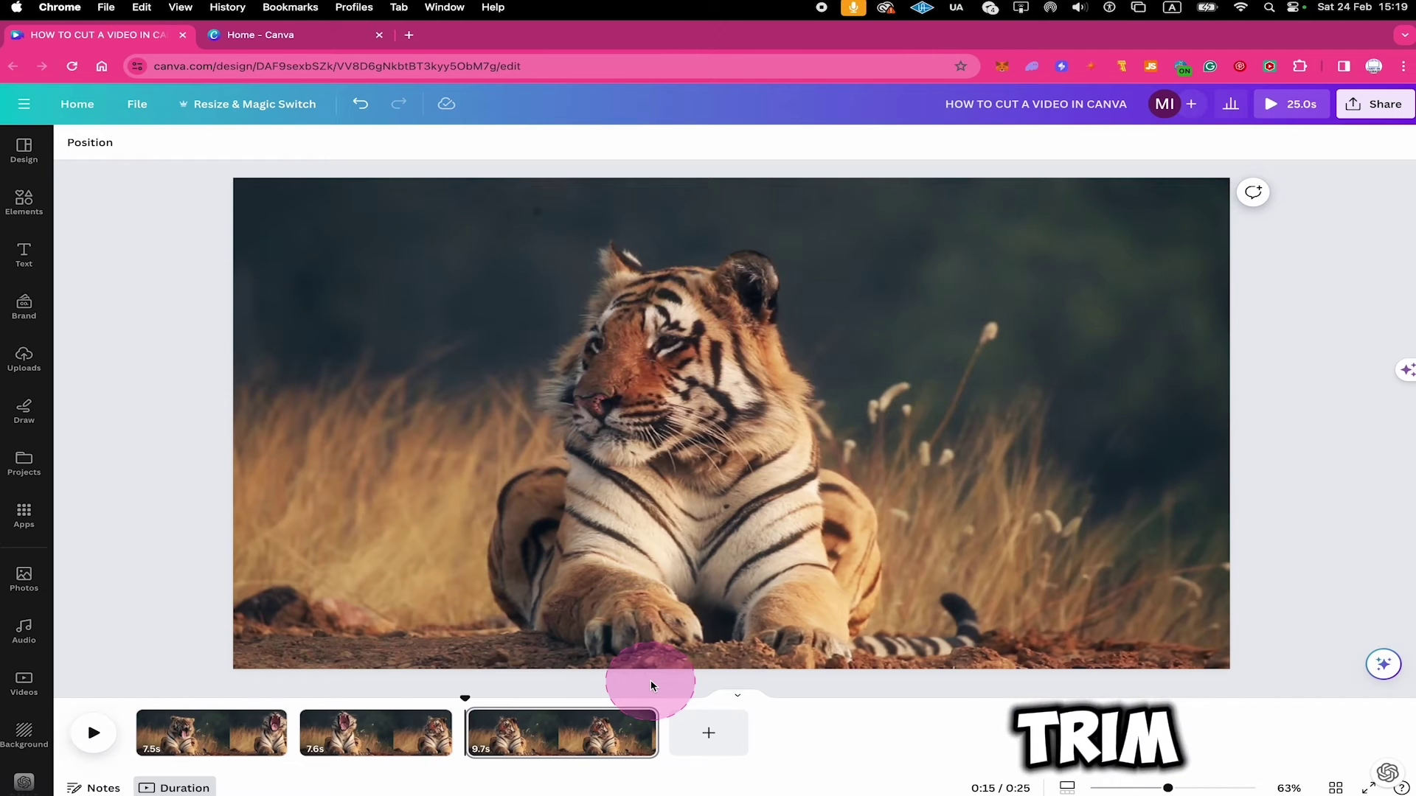
- Trim the third clip's start and end inward, shortening it from 9.7 to 5.5 seconds
{"action": "left_click", "coordinate": [509, 742]}
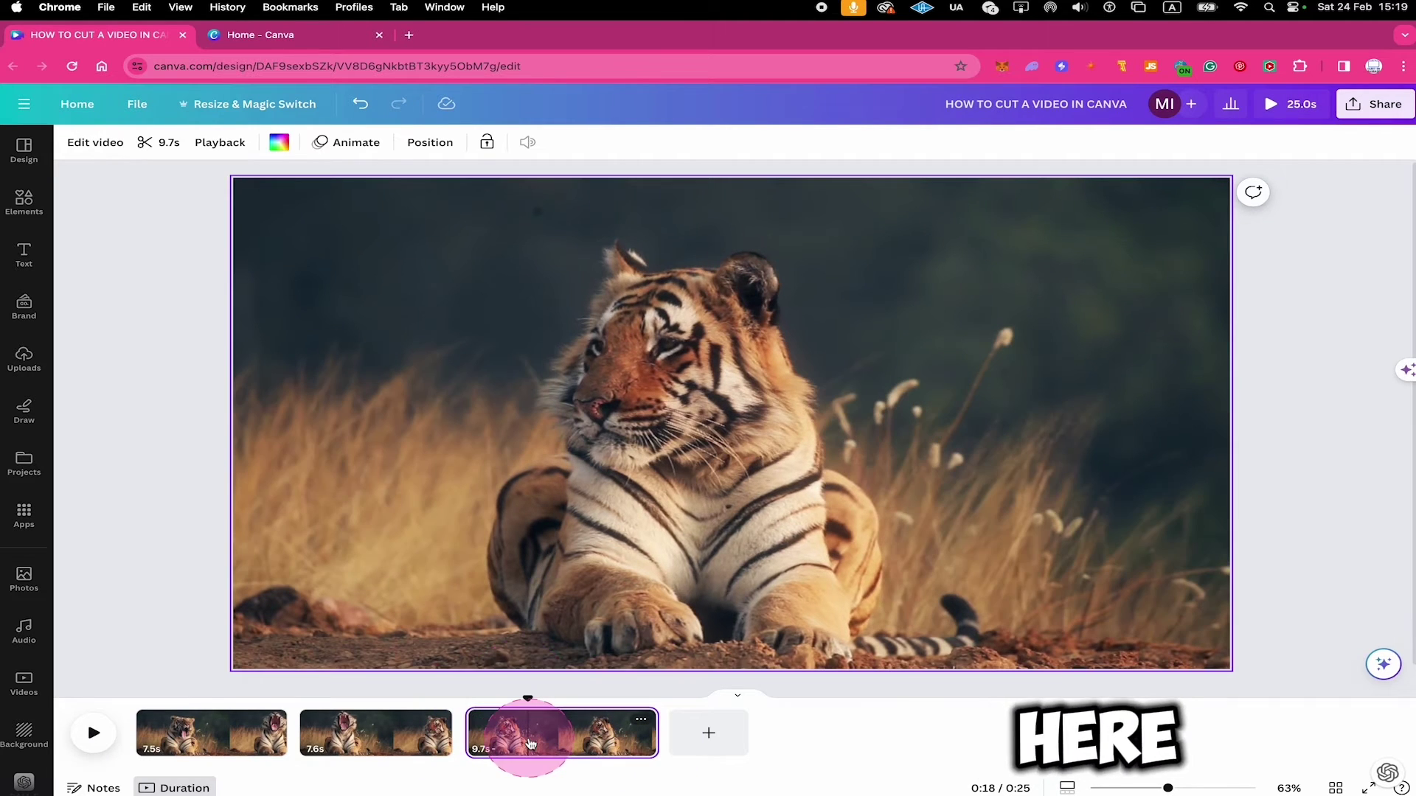
{"action": "left_click", "coordinate": [159, 144]}
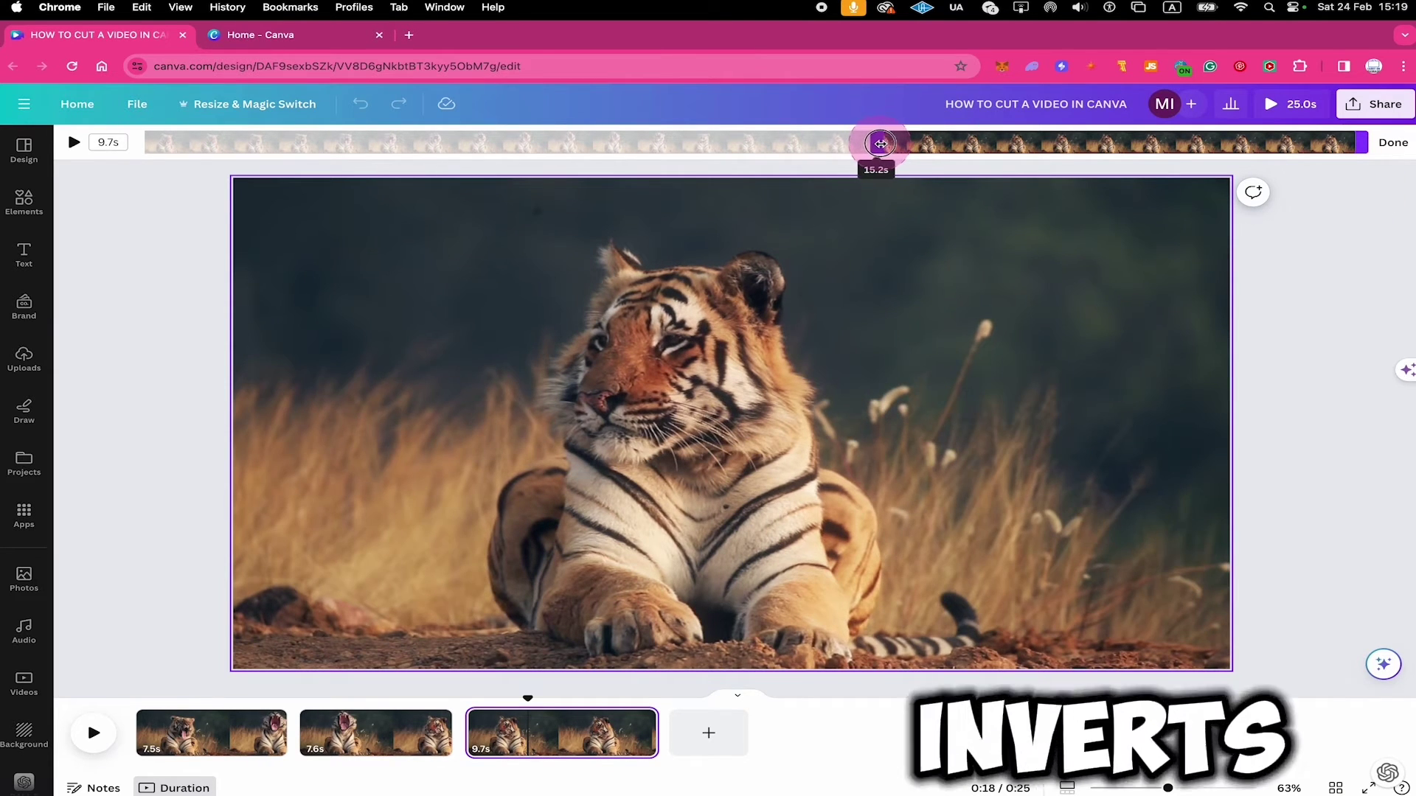
{"action": "left_click_drag", "start_coordinate": [875, 144], "coordinate": [952, 144]}
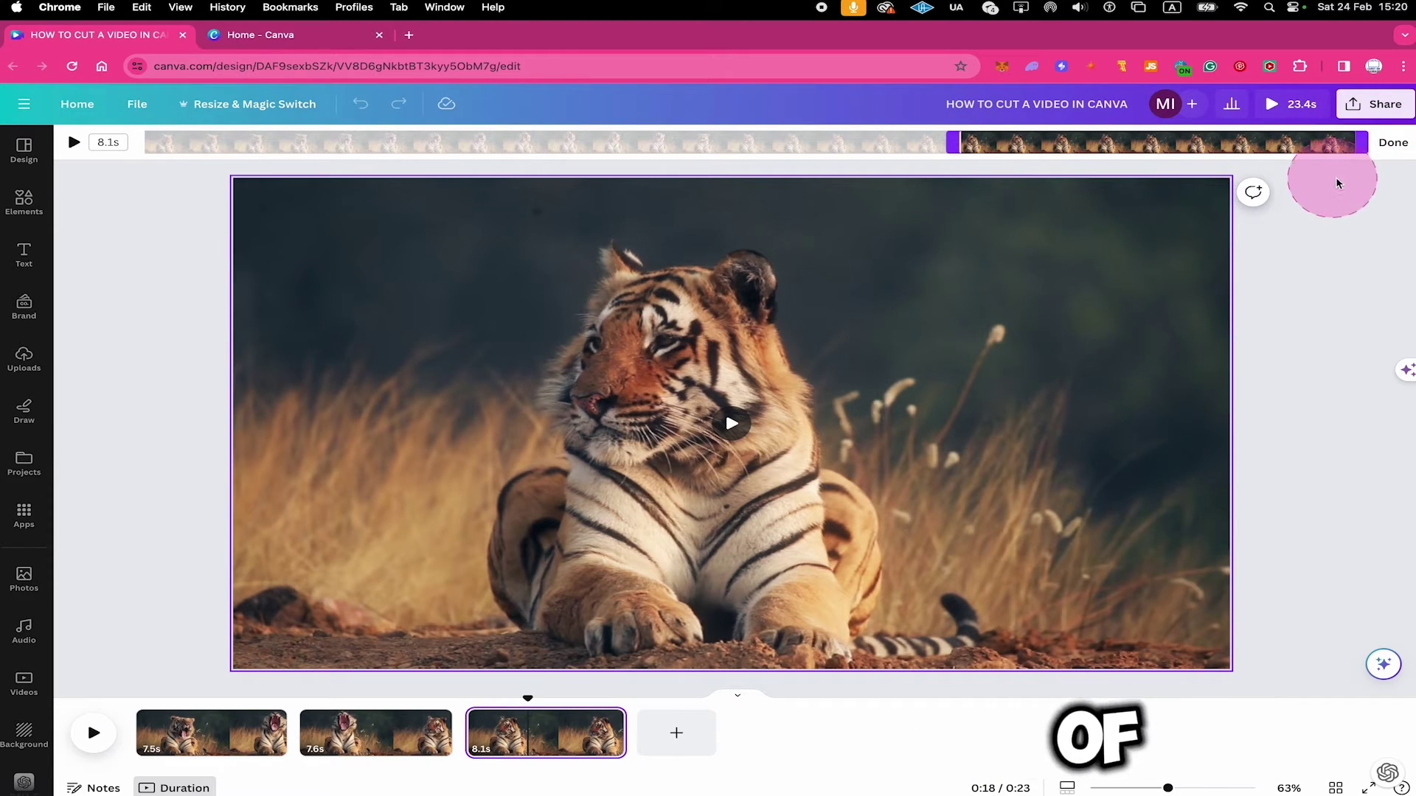
{"action": "left_click_drag", "start_coordinate": [1361, 145], "coordinate": [1212, 143]}
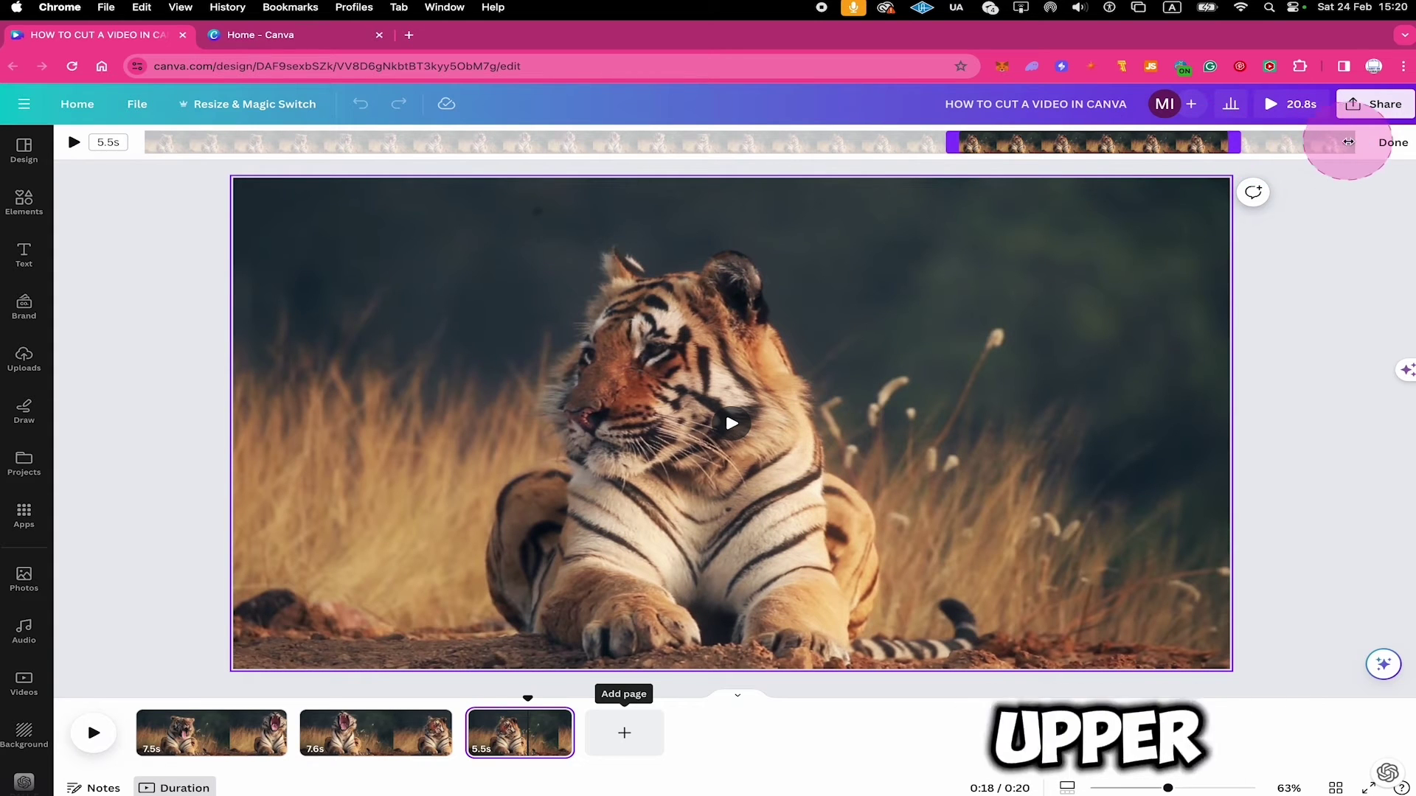
{"action": "left_click", "coordinate": [1389, 141]}
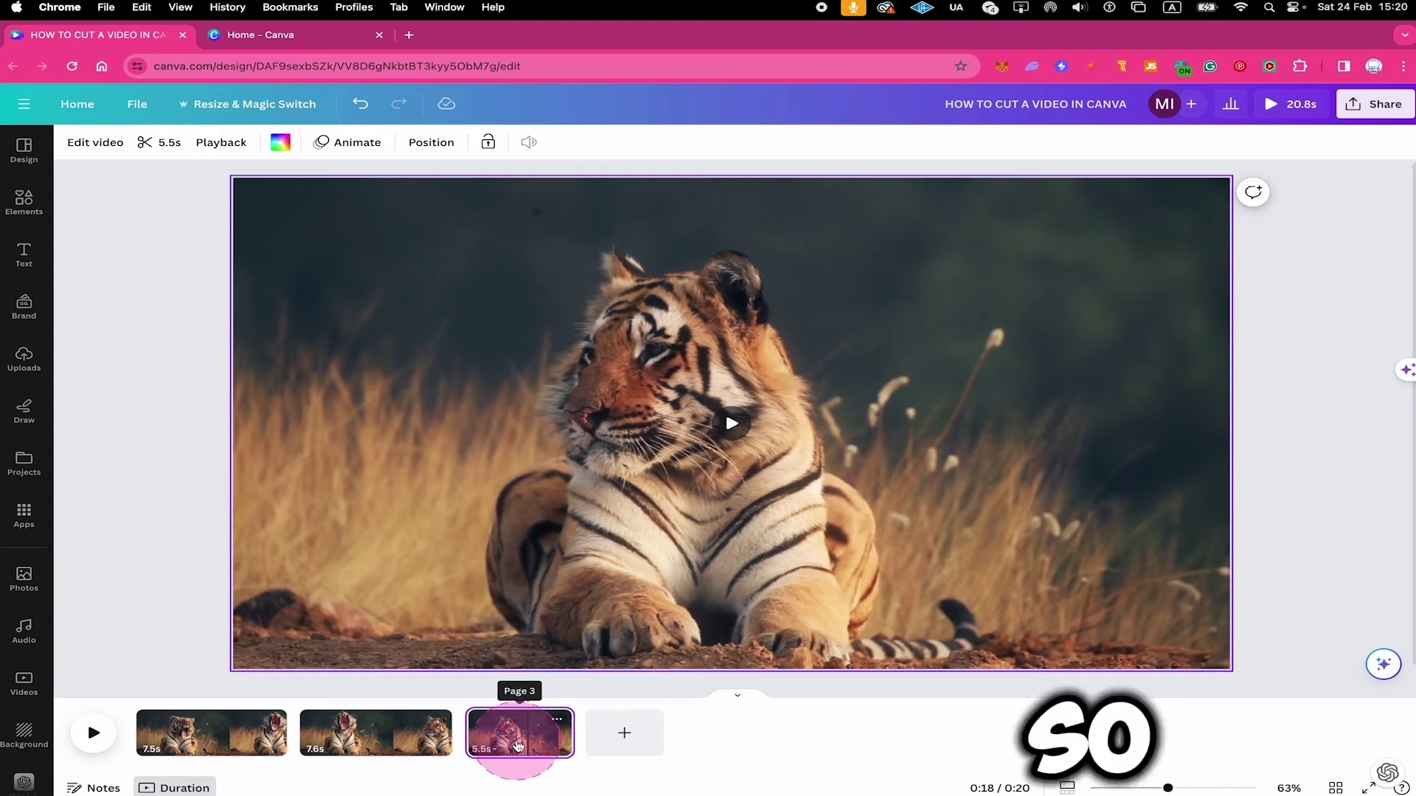
{"action": "mouse_move", "coordinate": [520, 732]}
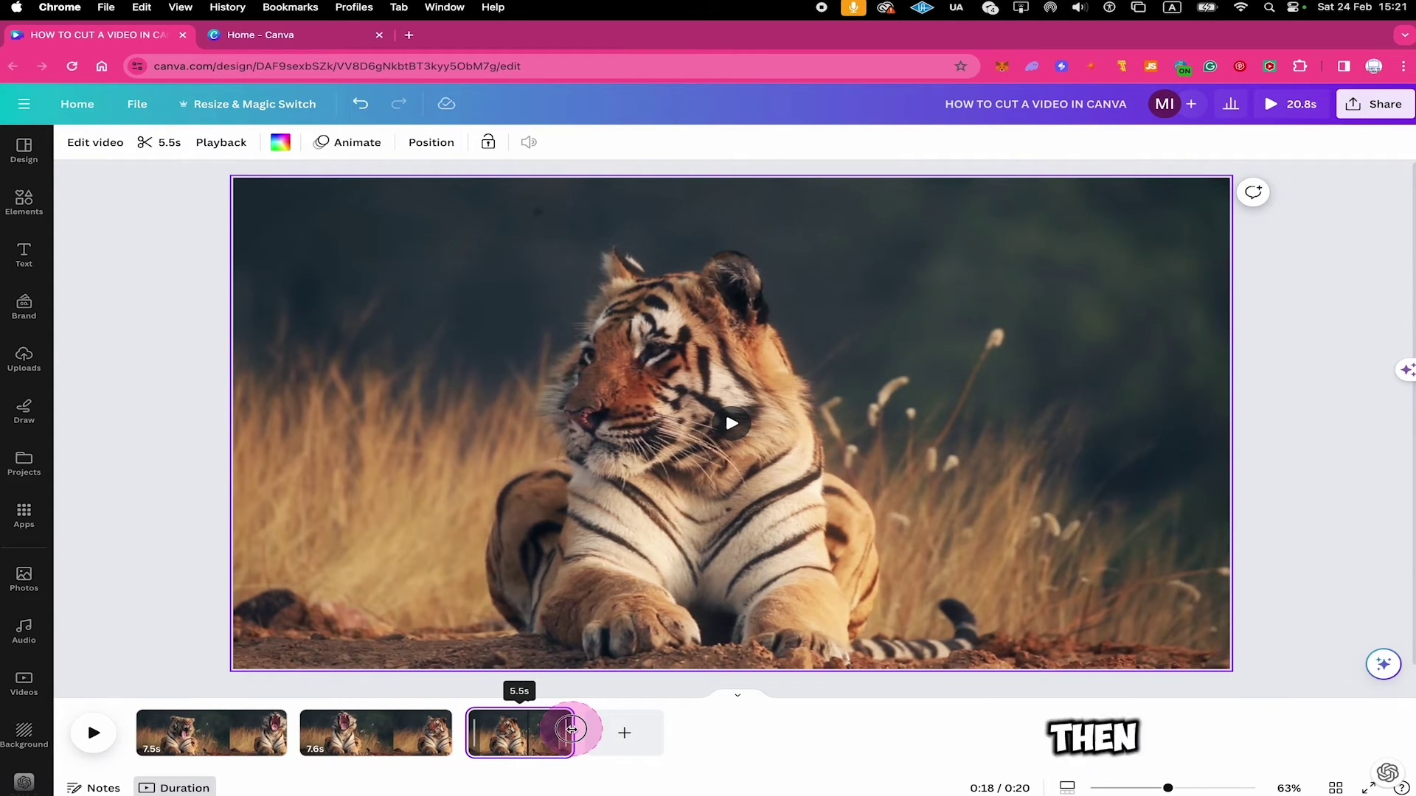
- Drag the third clip's timeline edges until it runs 6.1 seconds
{"action": "left_click_drag", "start_coordinate": [571, 729], "coordinate": [628, 727]}
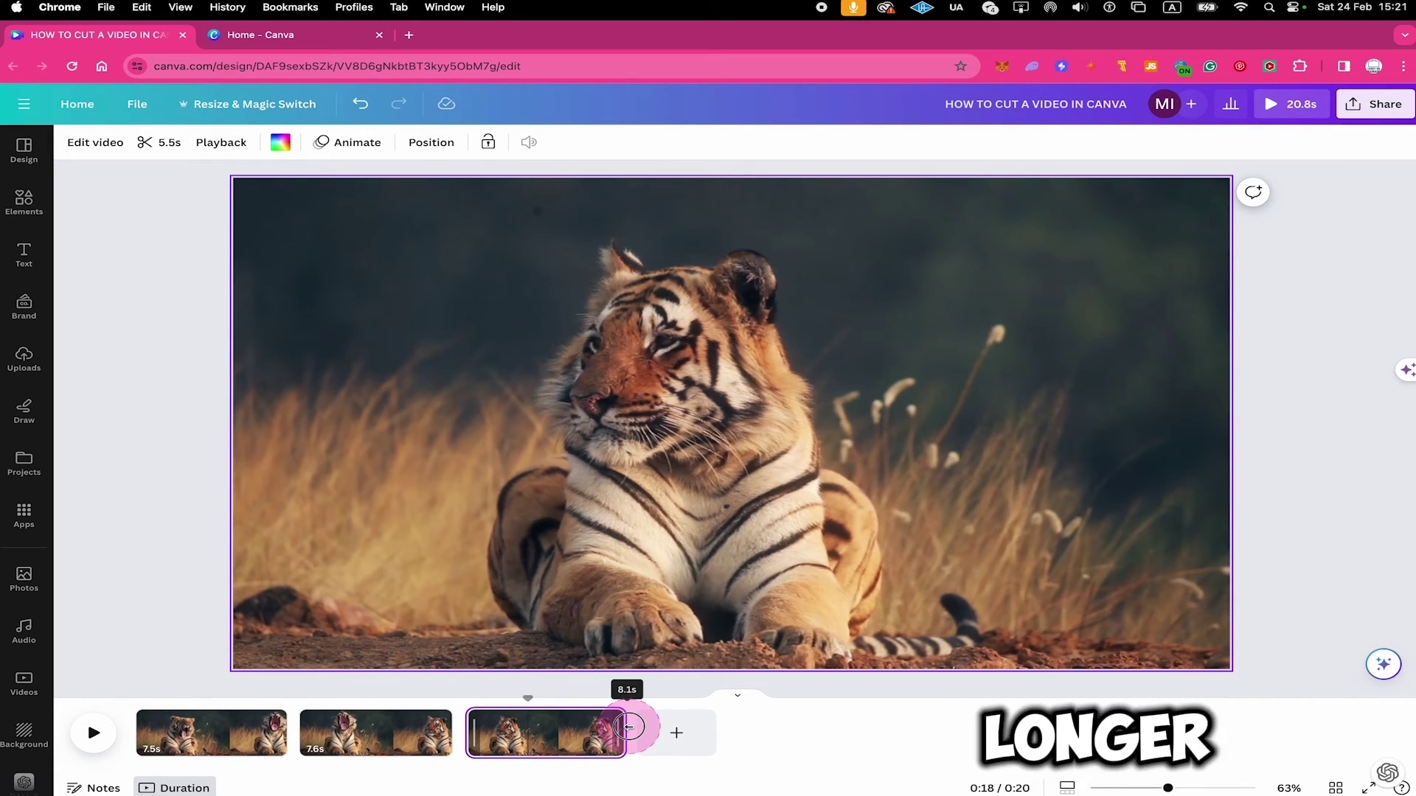
{"action": "left_click_drag", "start_coordinate": [628, 727], "coordinate": [553, 727]}
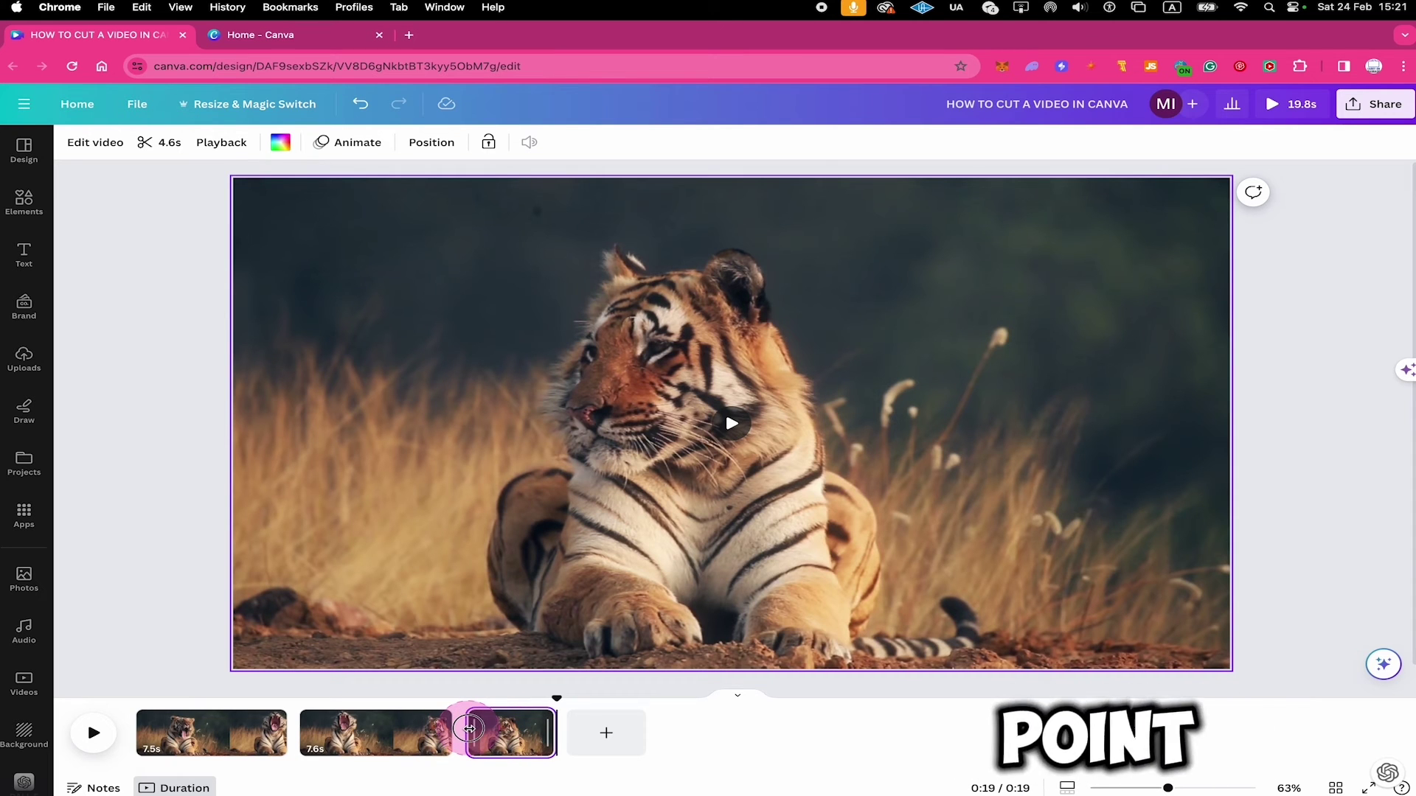
{"action": "left_click_drag", "start_coordinate": [469, 728], "coordinate": [492, 727]}
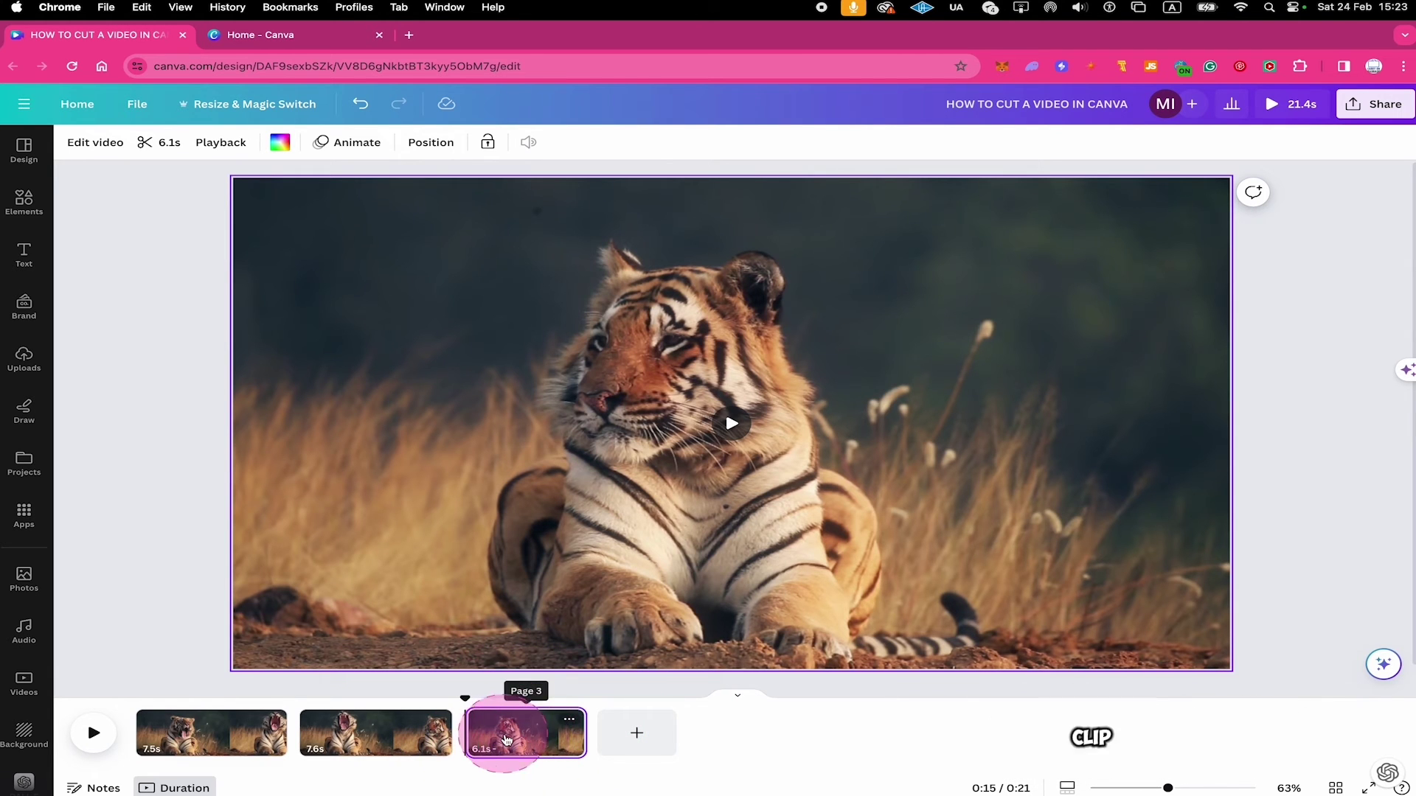
- Extend the third clip back to full length and split it into 7.4s and 12.7s
{"action": "left_click_drag", "start_coordinate": [585, 732], "coordinate": [656, 733]}
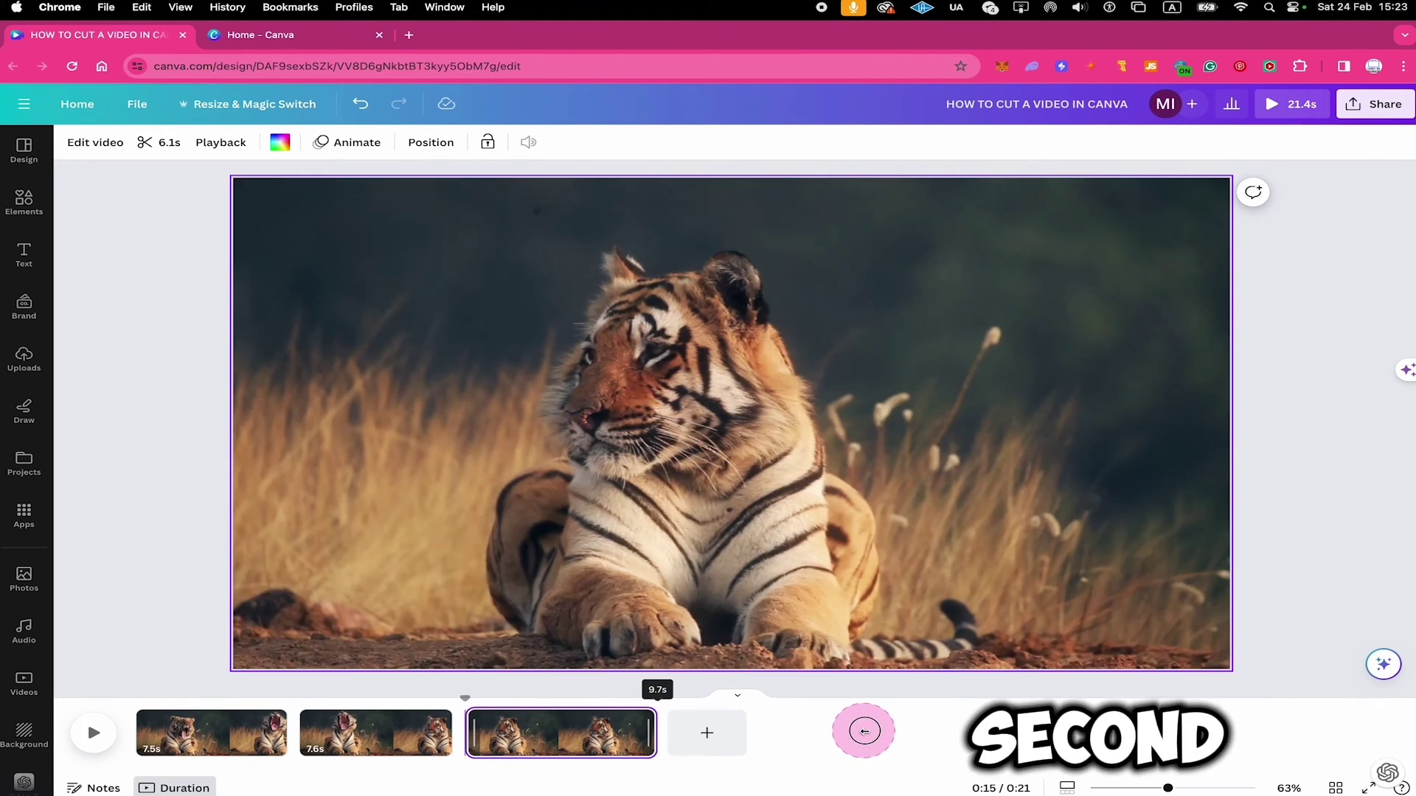
{"action": "left_click_drag", "start_coordinate": [468, 732], "coordinate": [262, 719]}
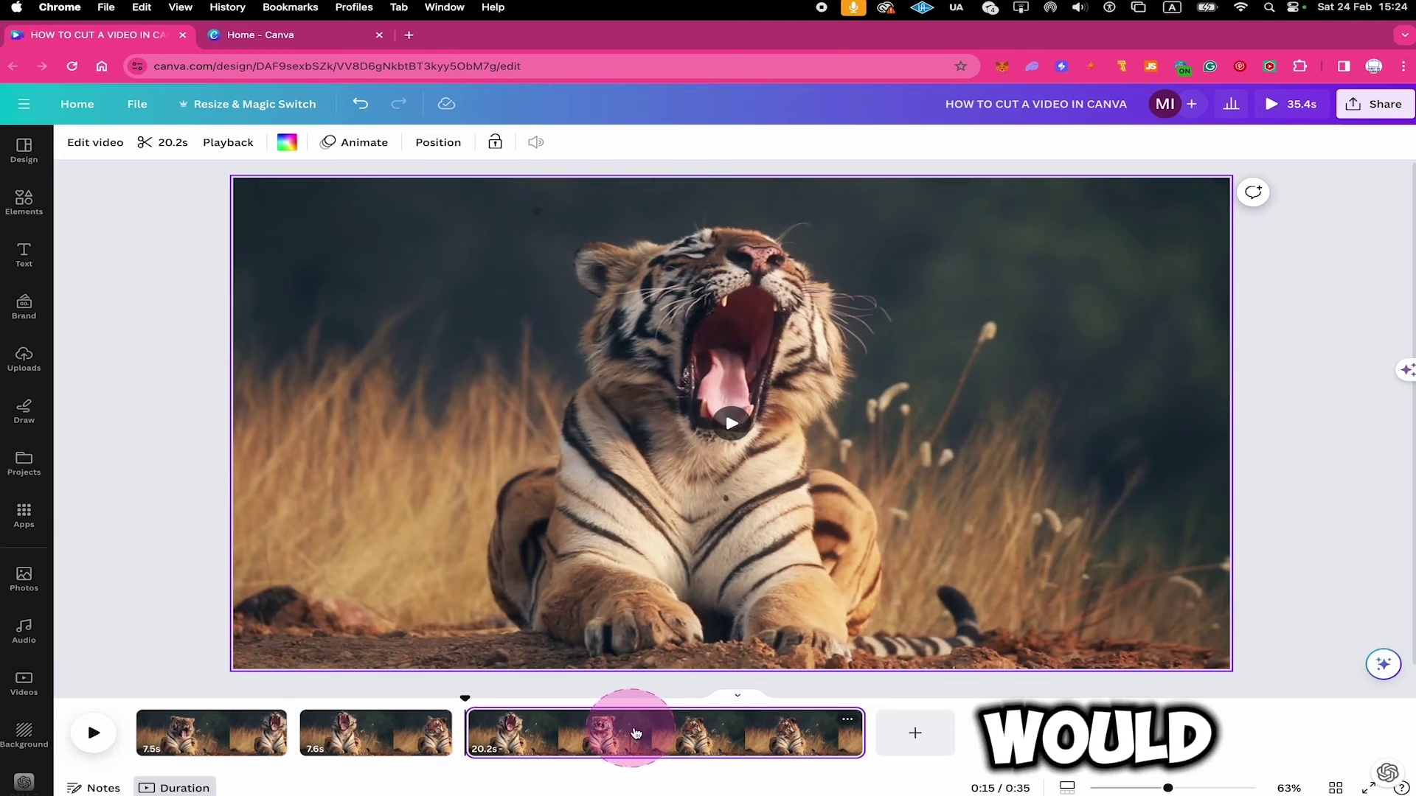
{"action": "mouse_move", "coordinate": [611, 733]}
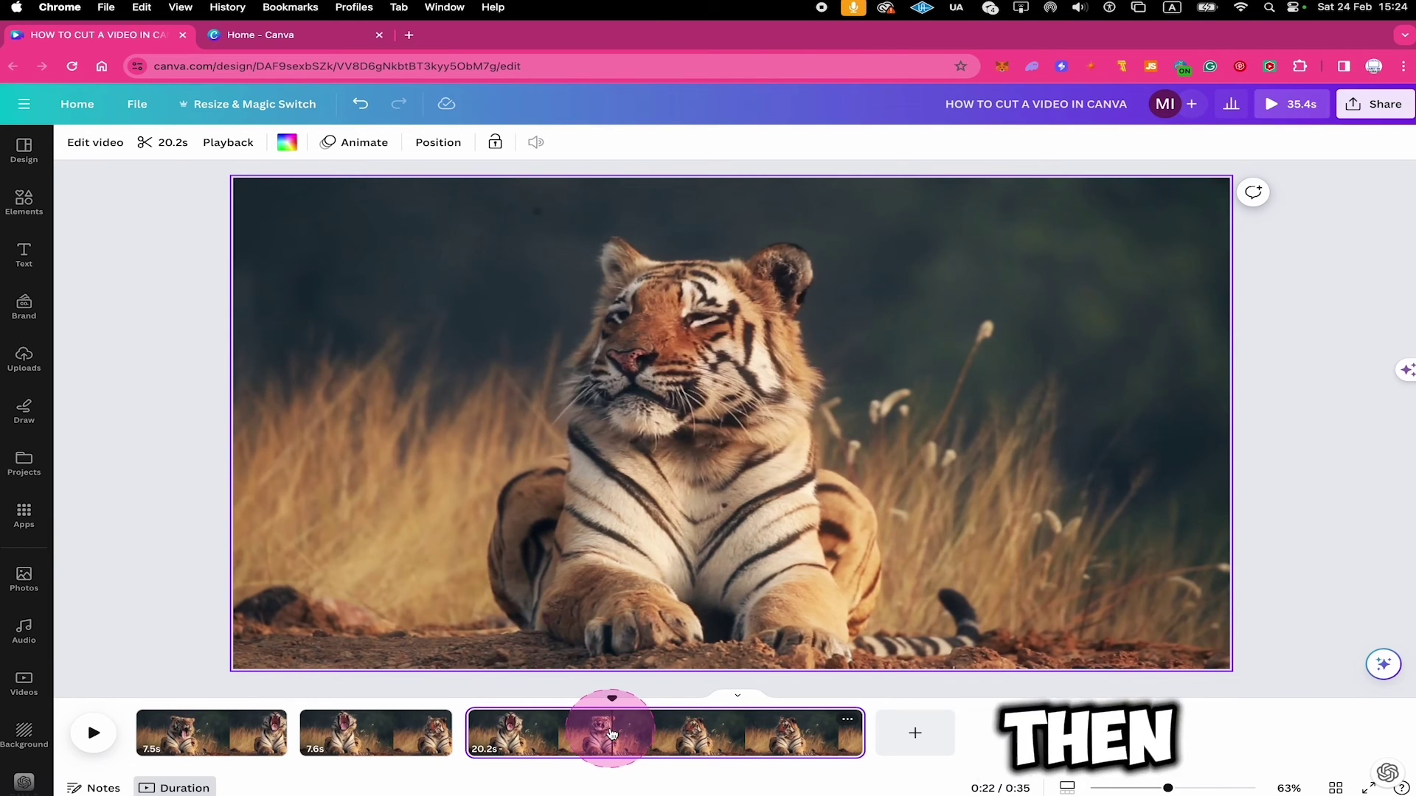
{"action": "right_click", "coordinate": [612, 734]}
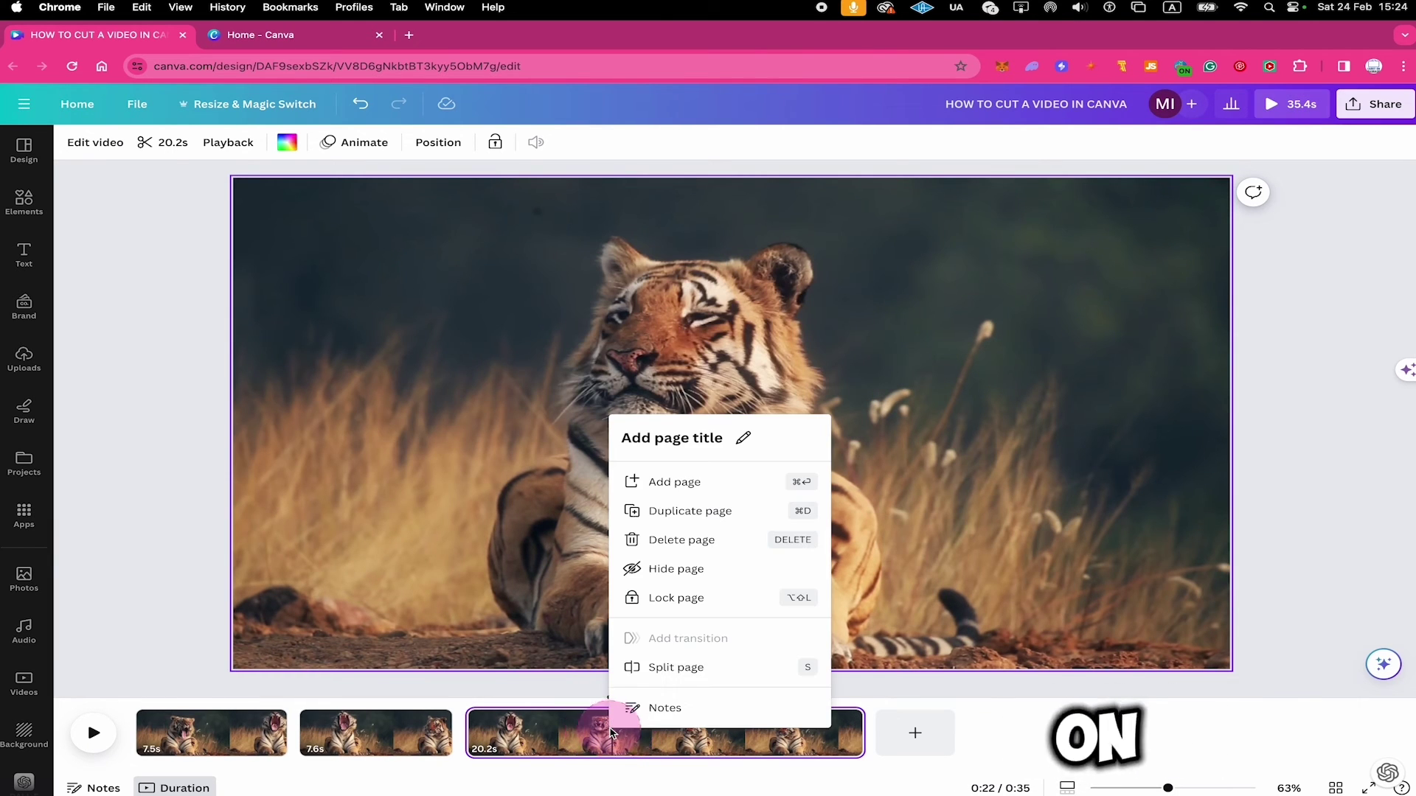
{"action": "left_click", "coordinate": [667, 670]}
- Split the 12.7s clip at about 27.5 seconds and delete the 6.1s middle piece
{"action": "mouse_move", "coordinate": [627, 697]}
{"action": "left_mouse_down"}
{"action": "mouse_move", "coordinate": [748, 700]}
{"action": "mouse_move", "coordinate": [750, 731]}
{"action": "left_mouse_up"}
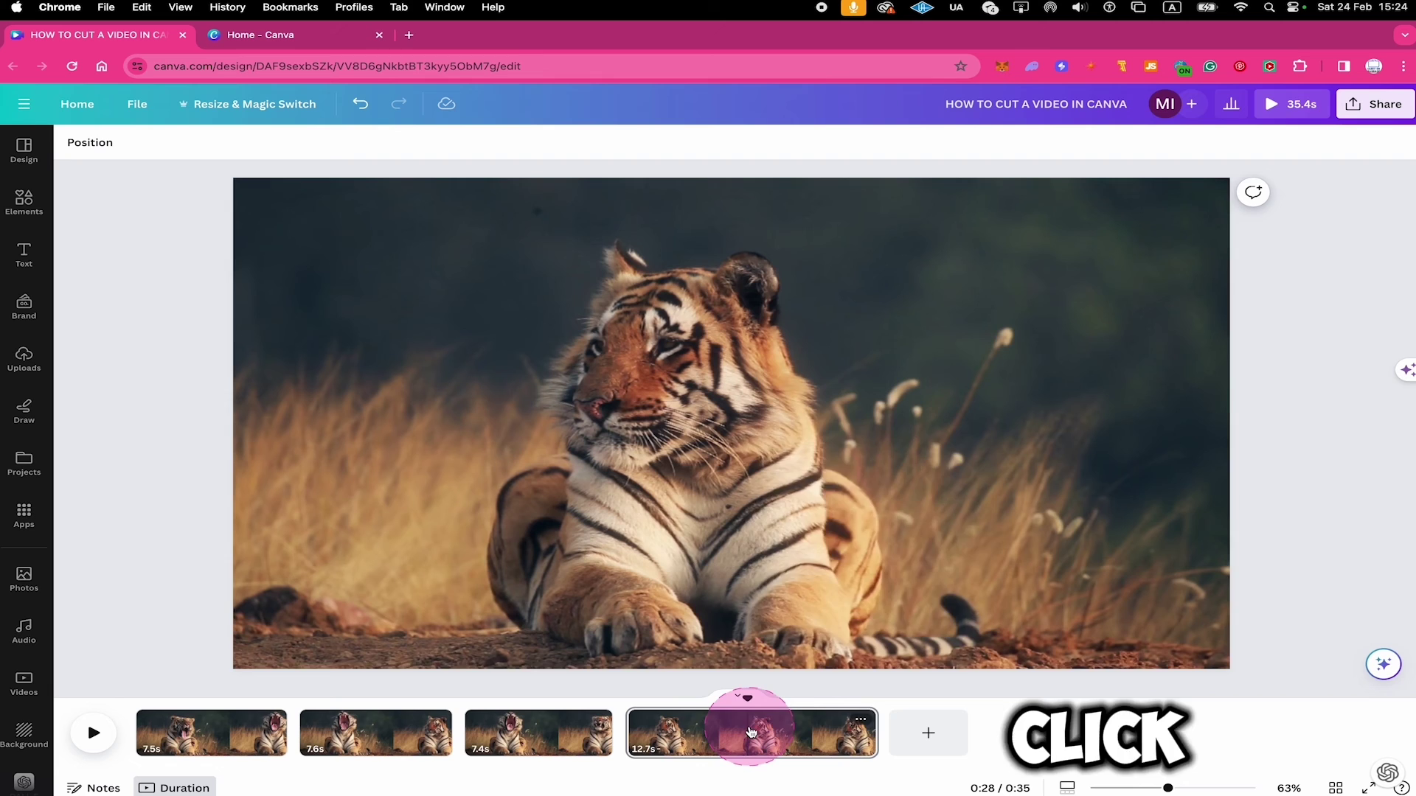
{"action": "right_click", "coordinate": [751, 731]}
{"action": "left_click", "coordinate": [794, 669]}
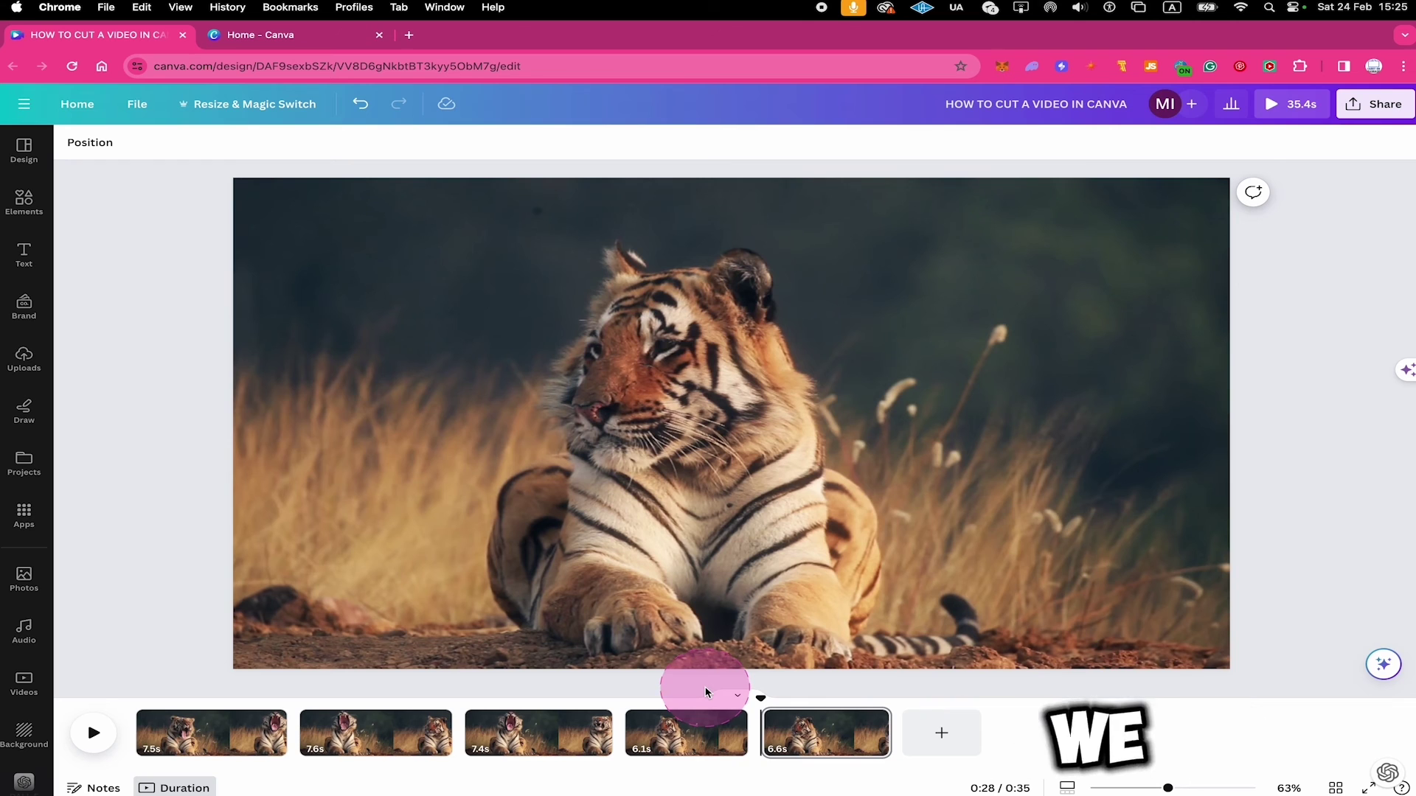
{"action": "left_click", "coordinate": [694, 730]}
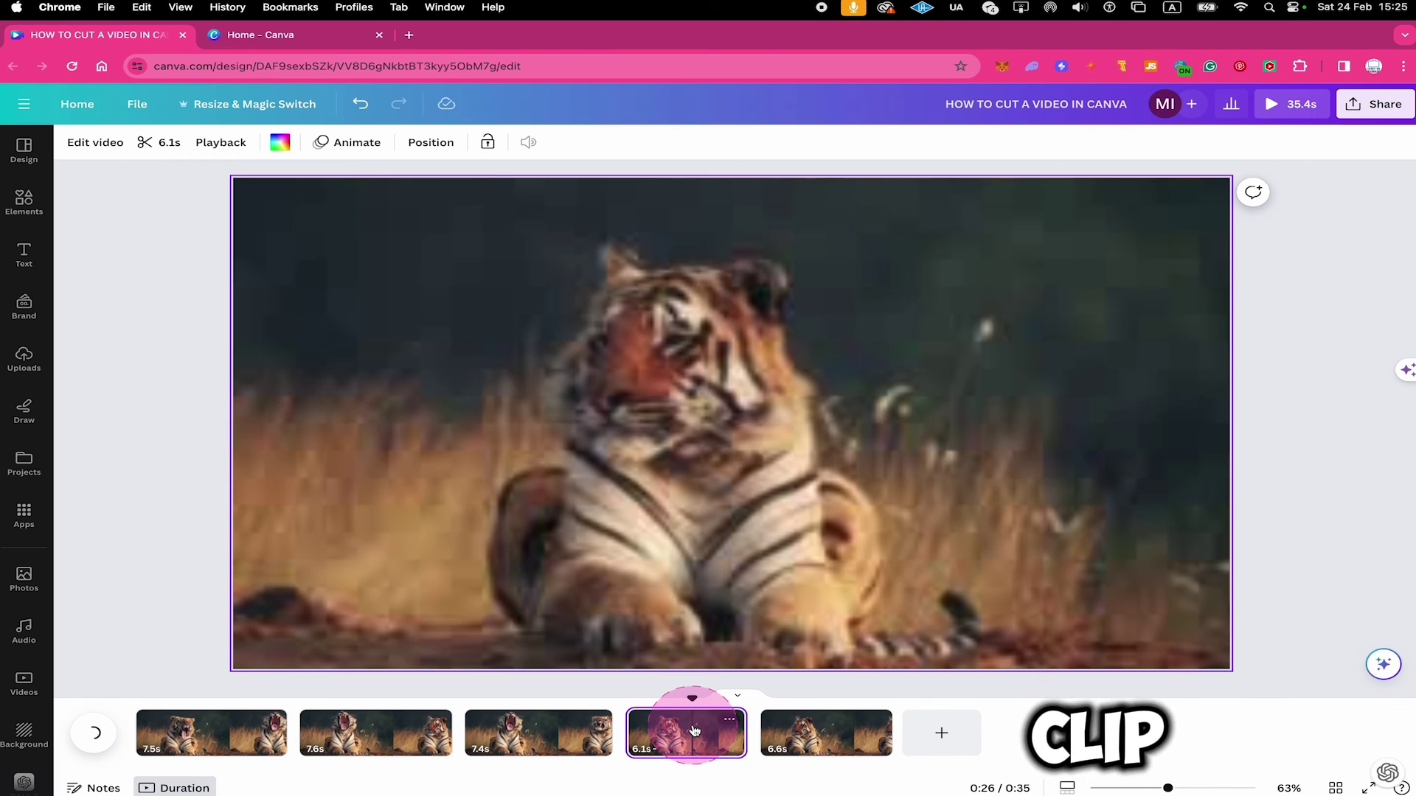
{"action": "key", "text": "Delete"}
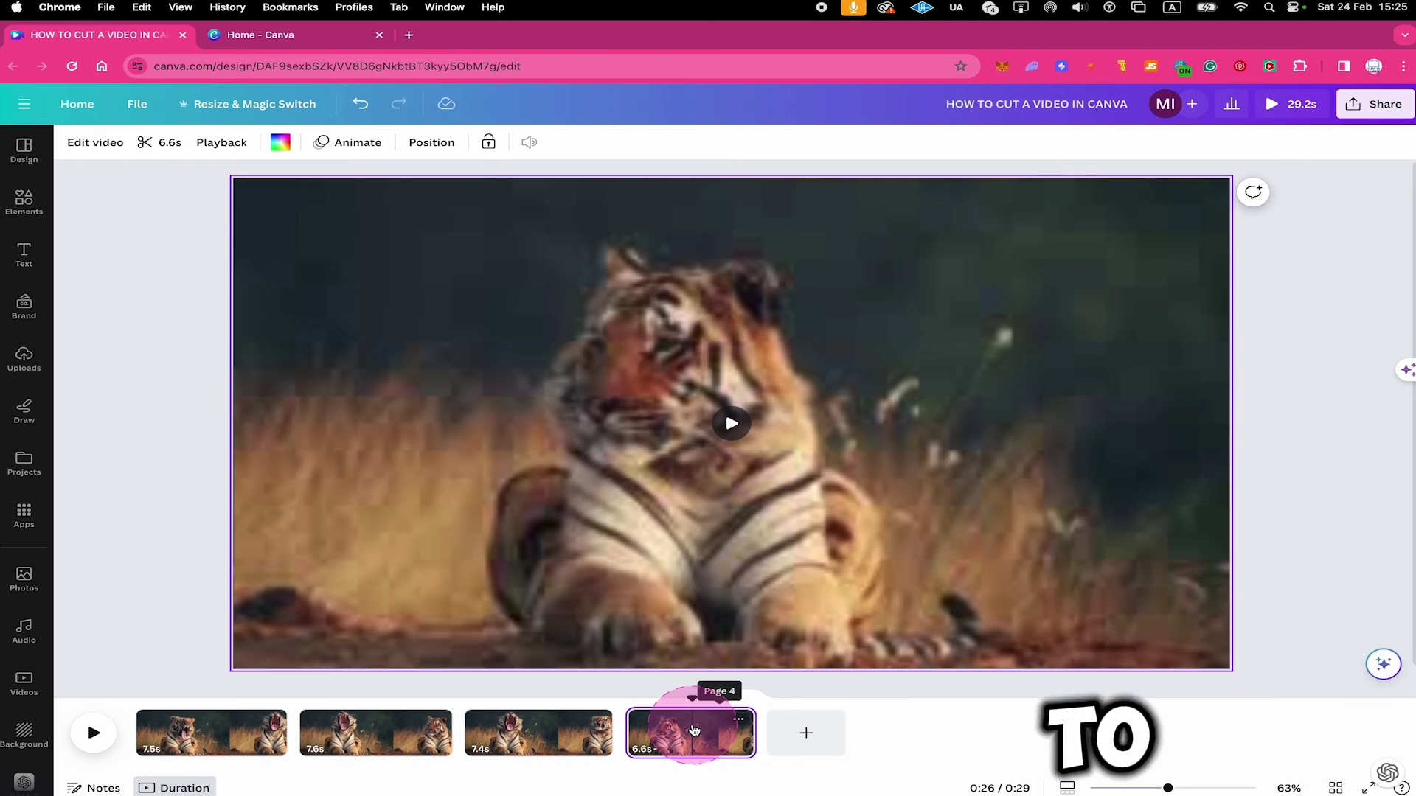